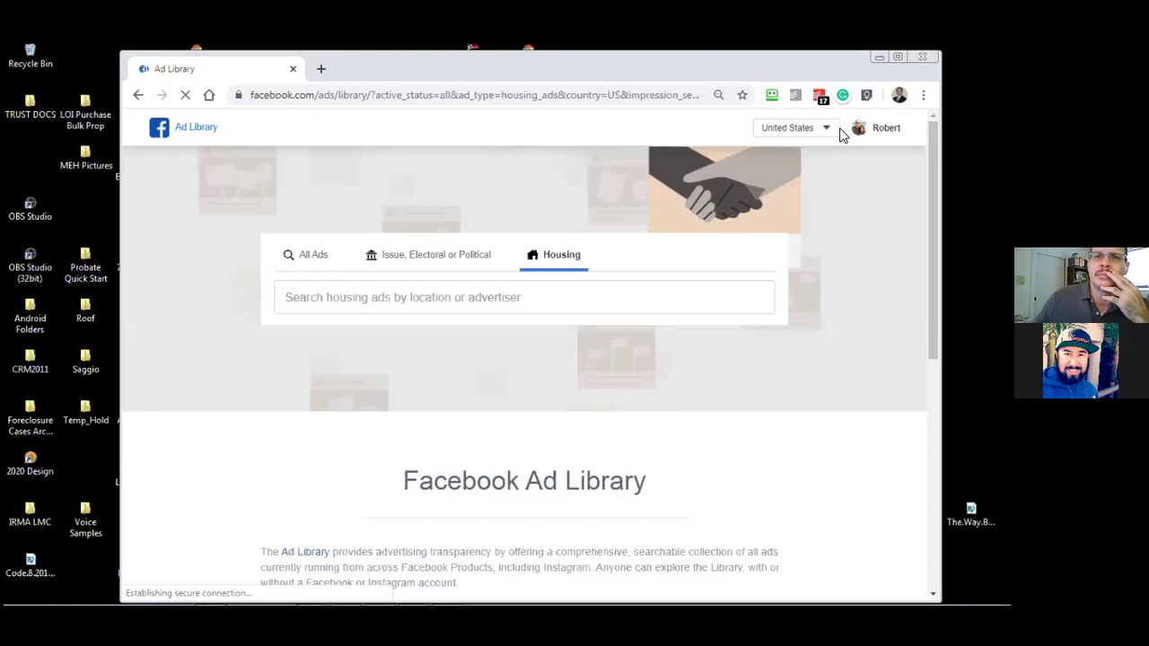
Go from the Ad Library to the Facebook profile, open ad management and open the personal ad account
left_click(184, 130)
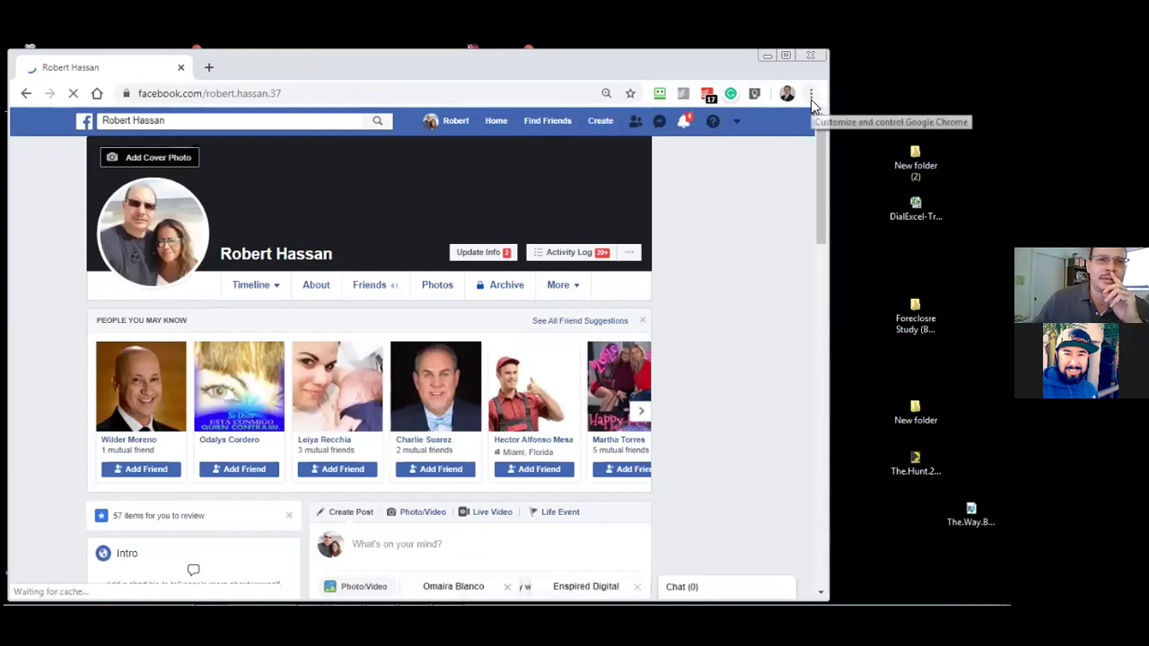
left_click(811, 101)
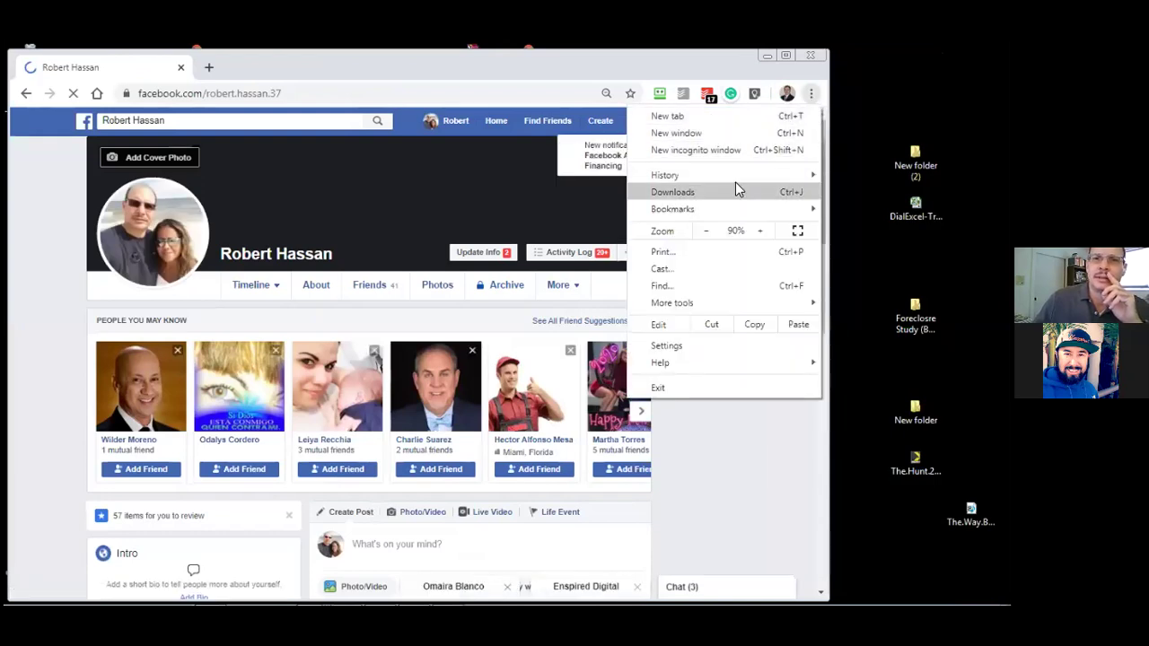
left_click(507, 181)
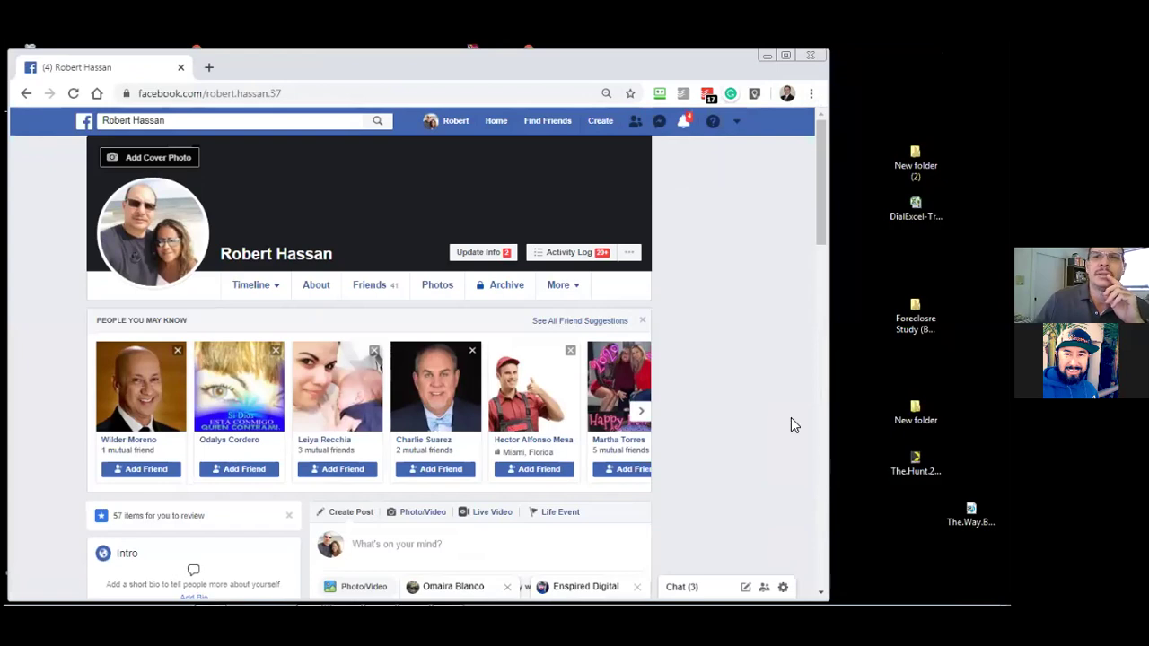
left_click_drag(828, 497, 878, 497)
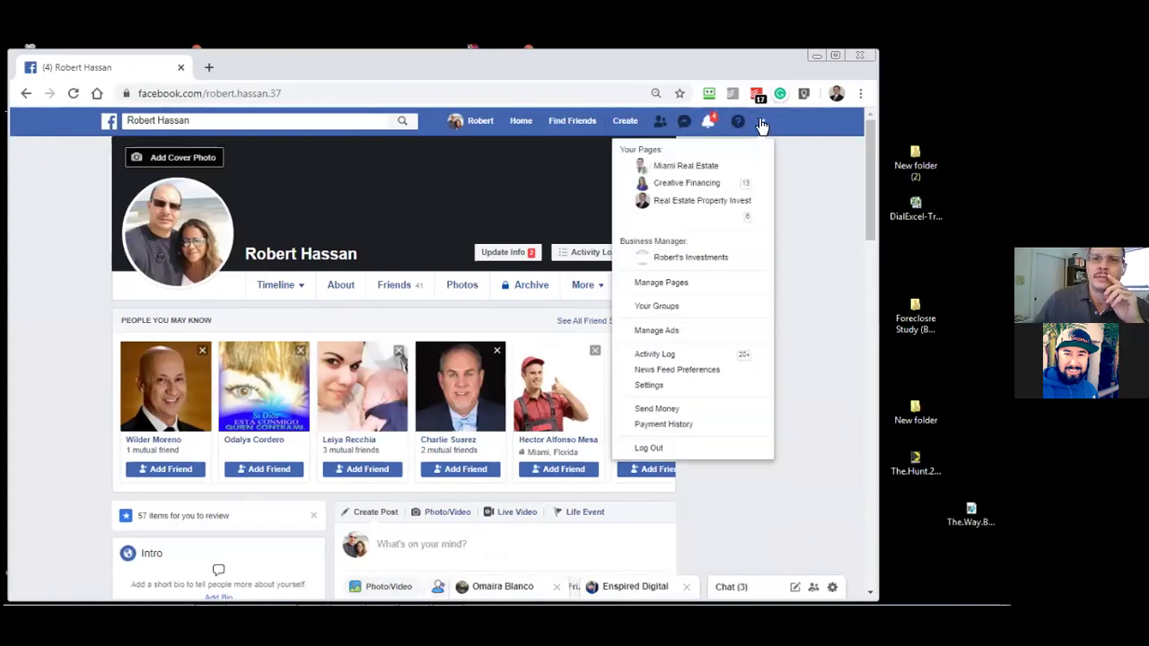
left_click(682, 332)
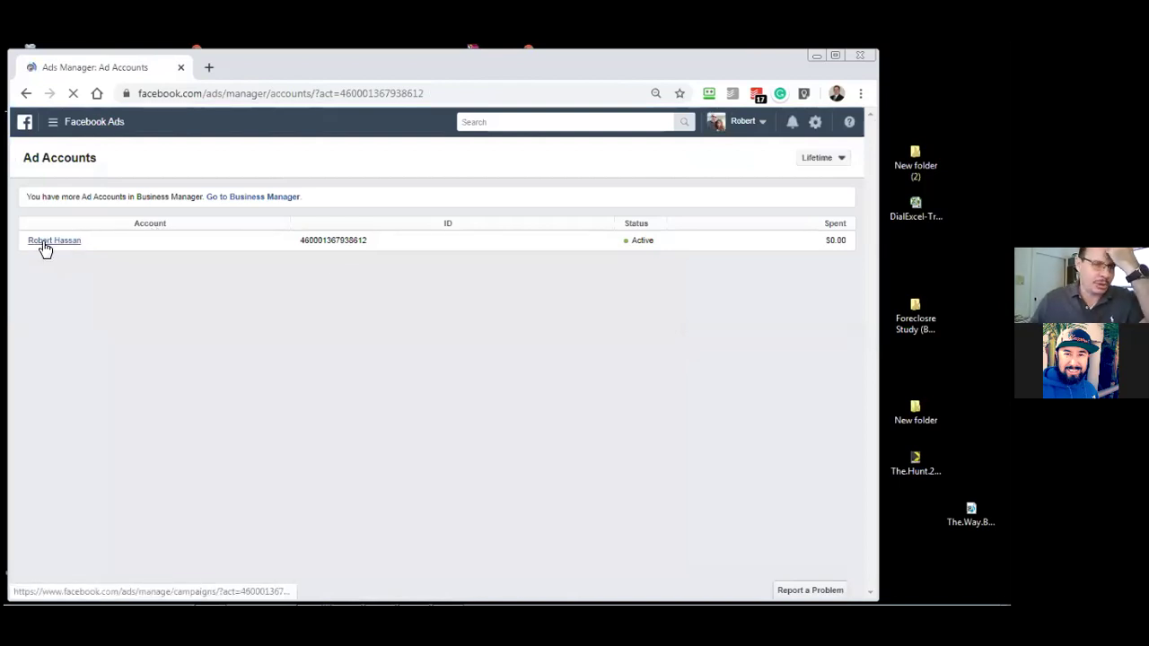
left_click(42, 240)
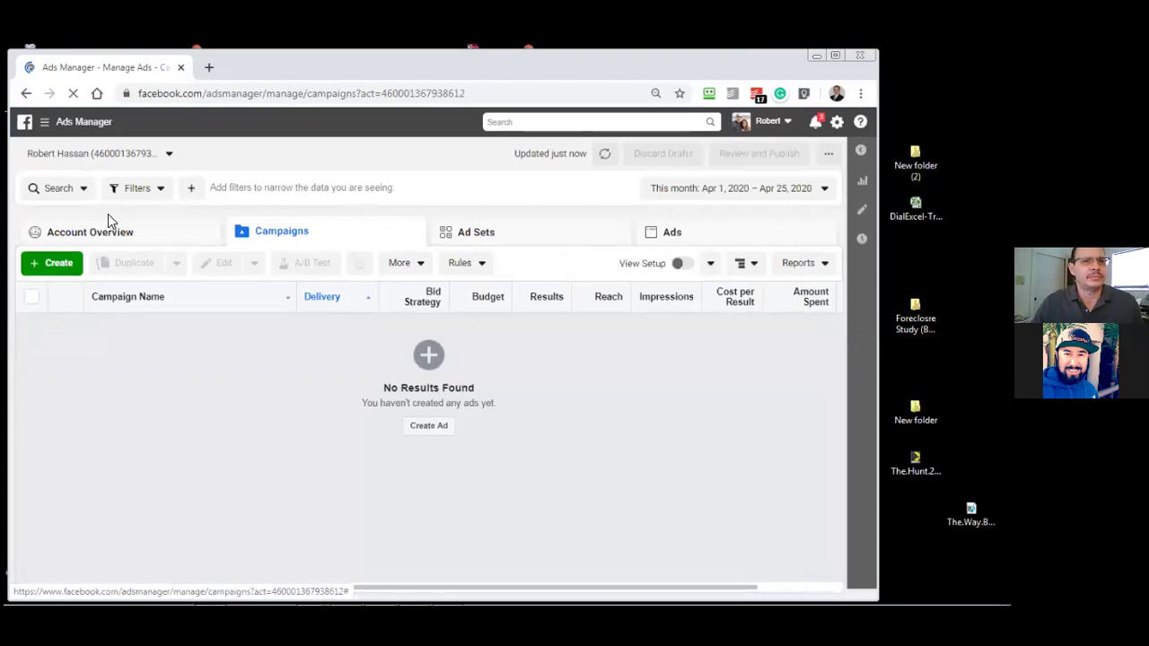
Switch to the business ad account and look through its list of campaigns
left_click(134, 160)
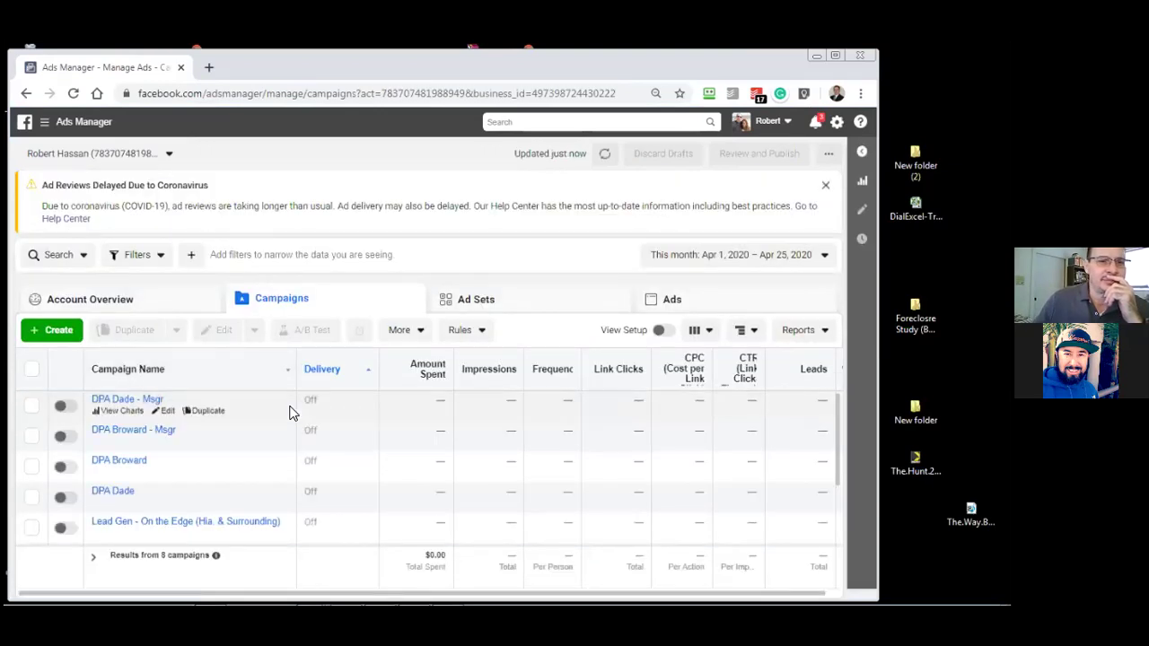
scroll(289, 413, "down", 1)
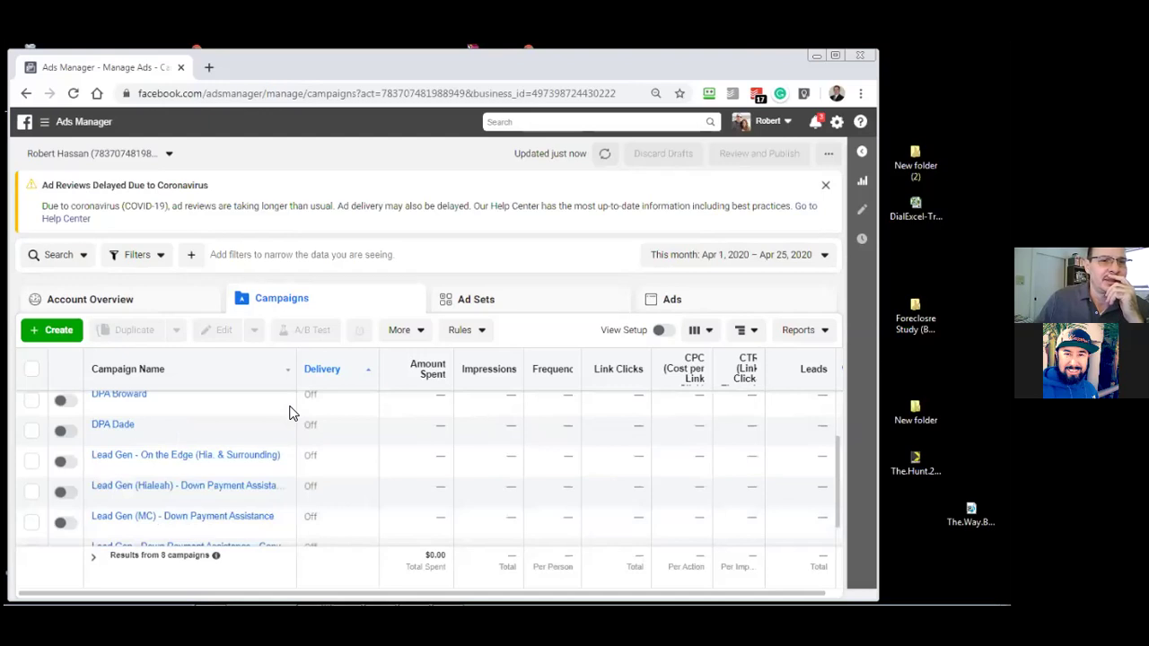
scroll(404, 459, "down", 1)
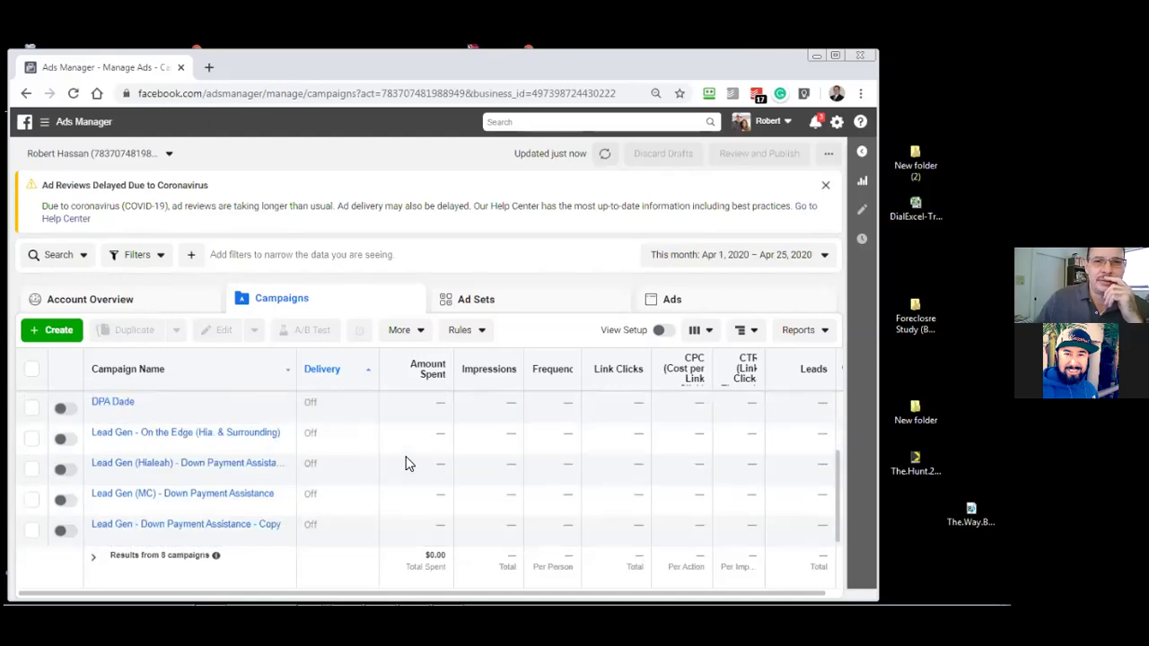
scroll(404, 463, "up", 2)
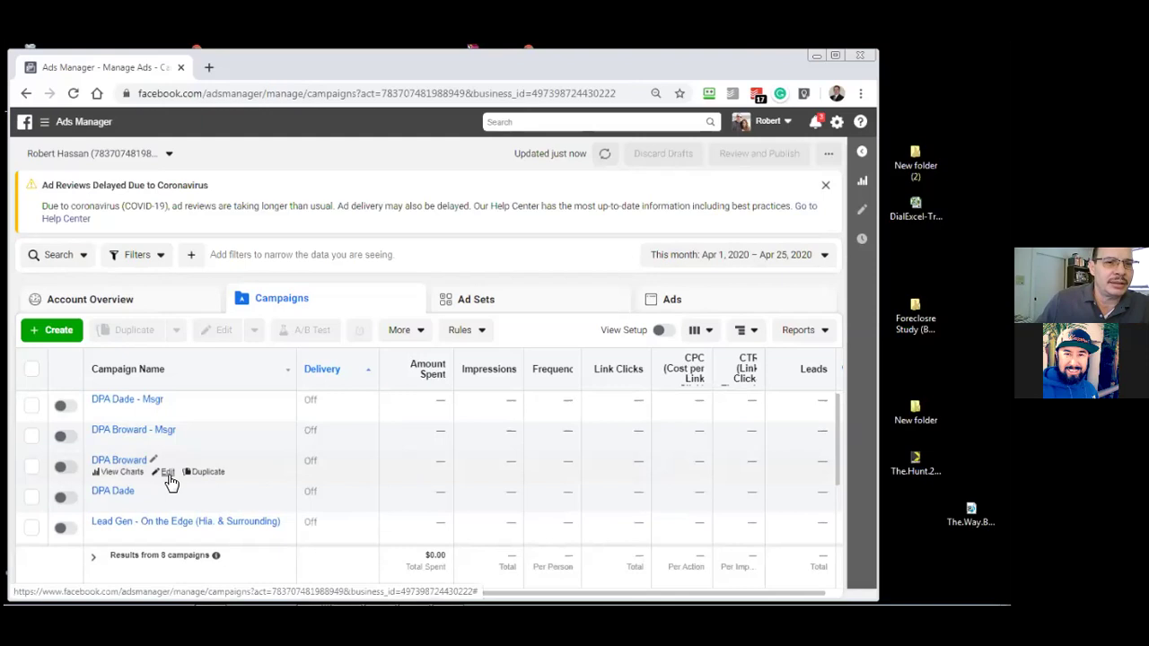
Switch to the personal ad account and return to the business ad account
left_click(135, 158)
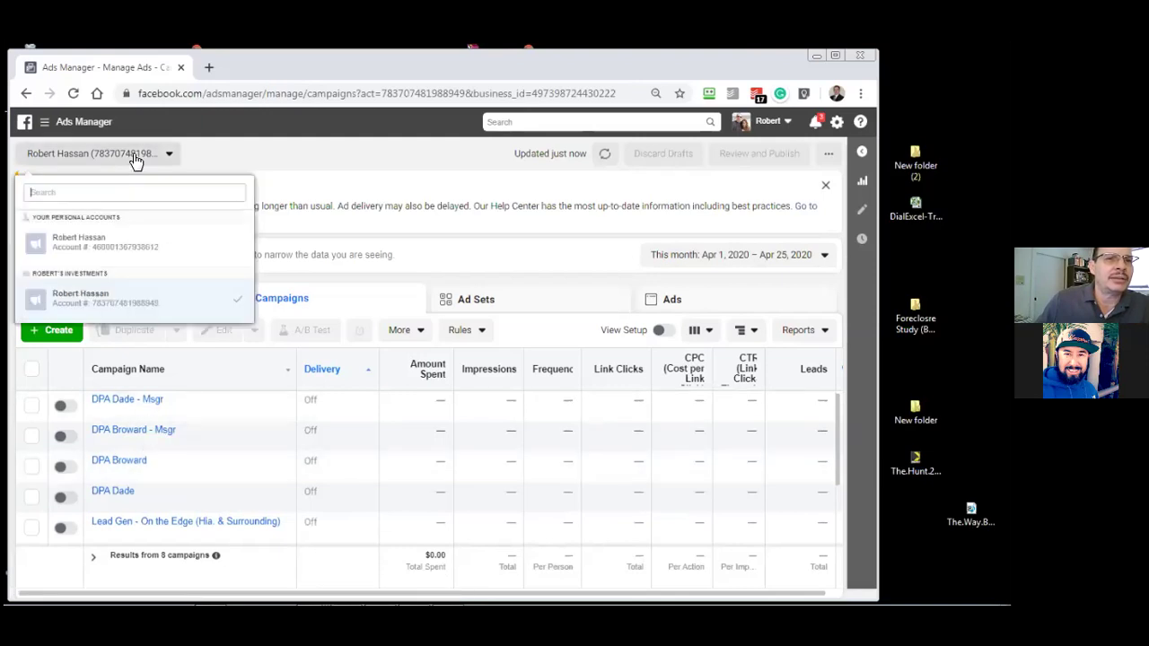
left_click(94, 250)
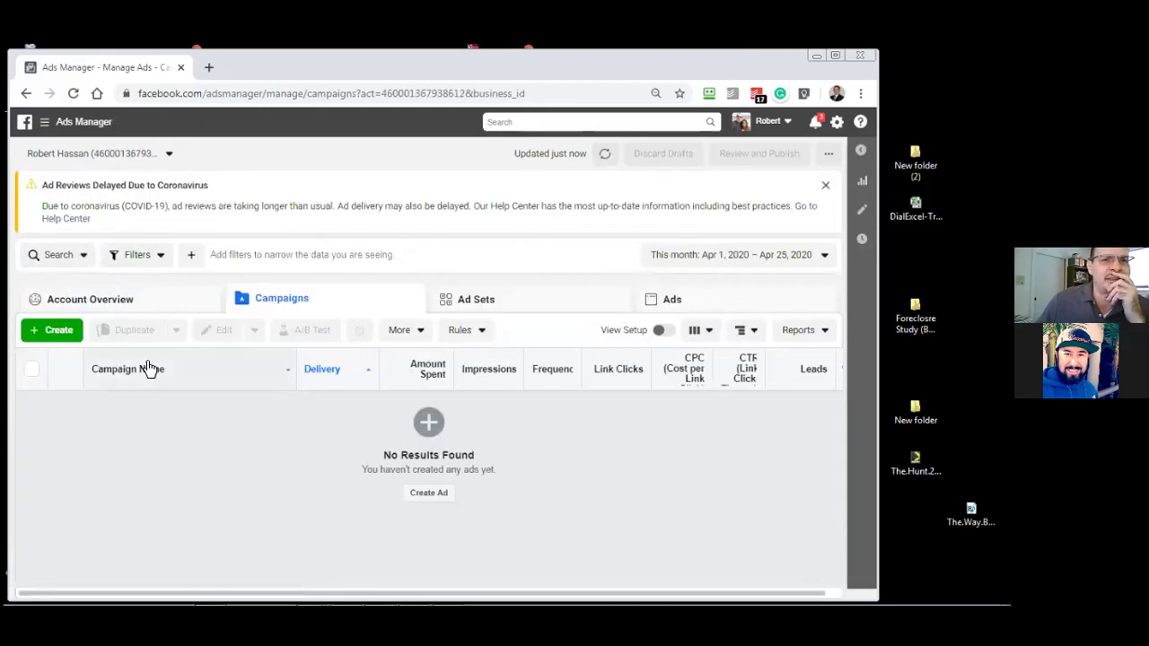
left_click(128, 156)
left_click(120, 297)
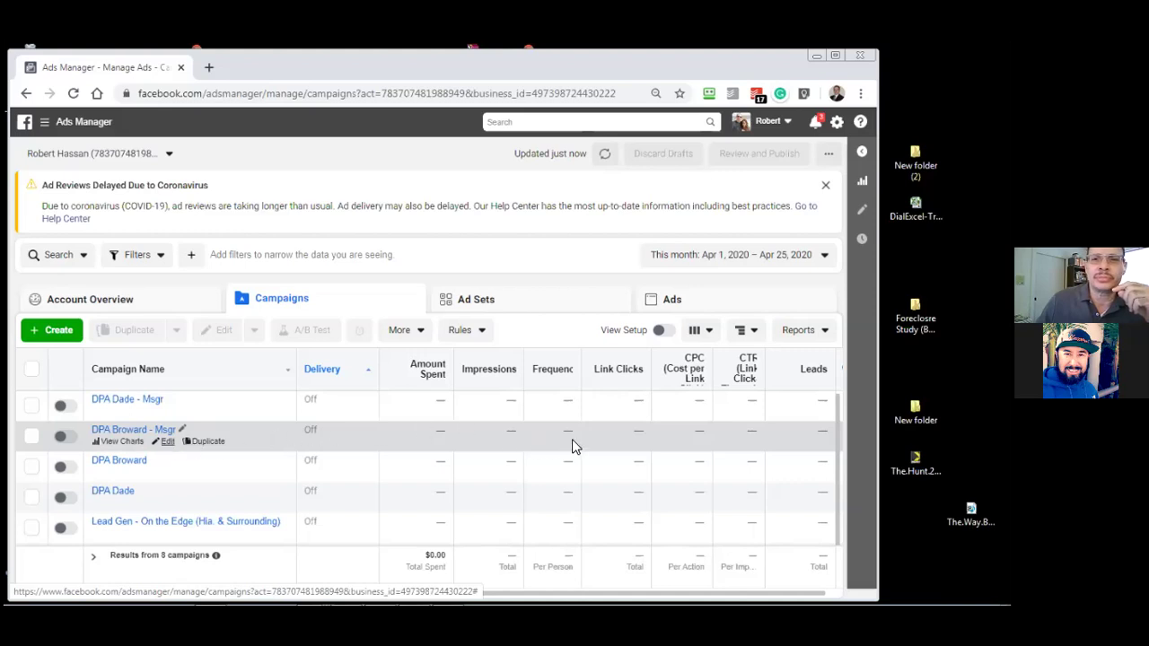
Set the reporting date range to Lifetime and show the ads of the DPA Dade - Msgr campaign
left_click(821, 256)
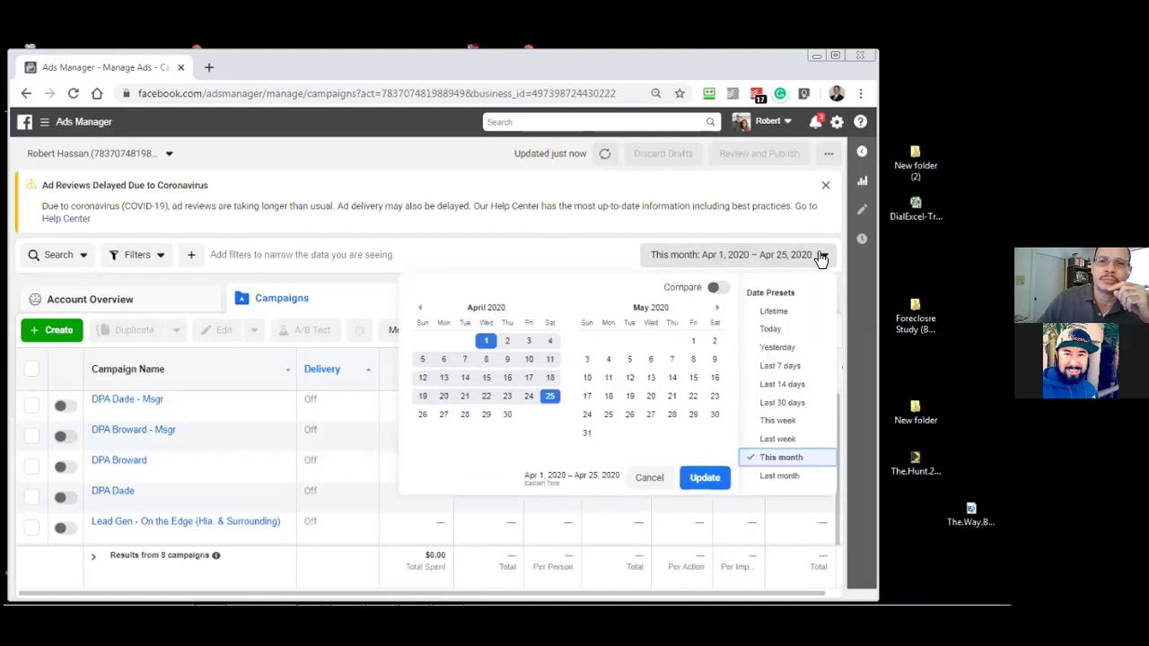
left_click(774, 312)
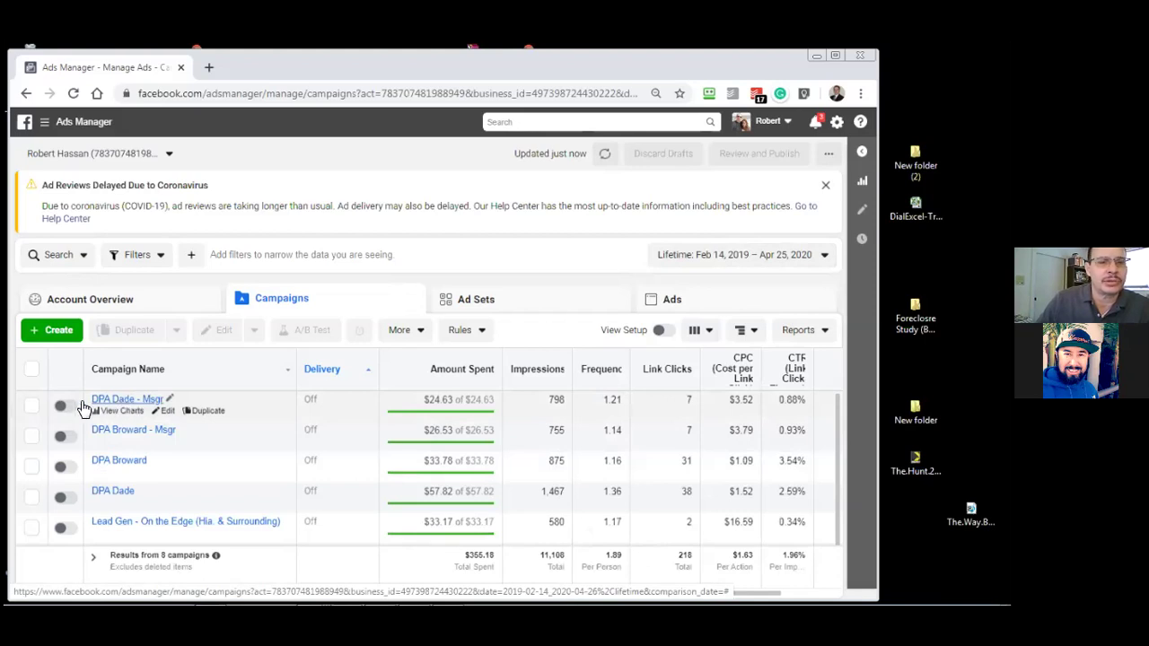
left_click(32, 407)
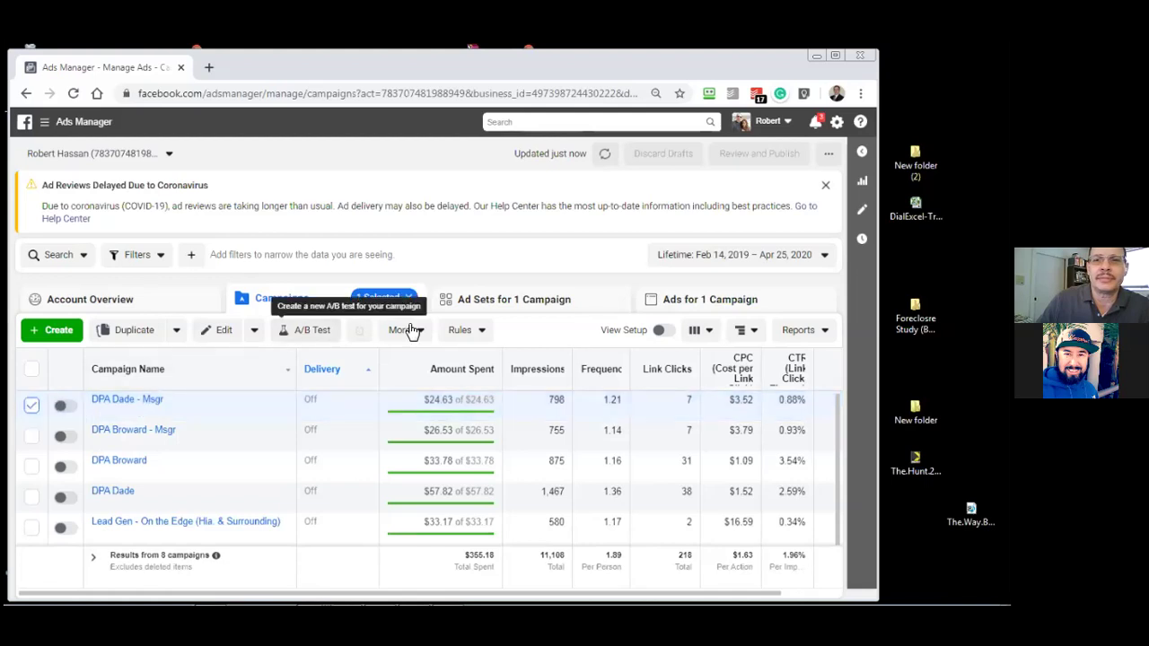
left_click(693, 305)
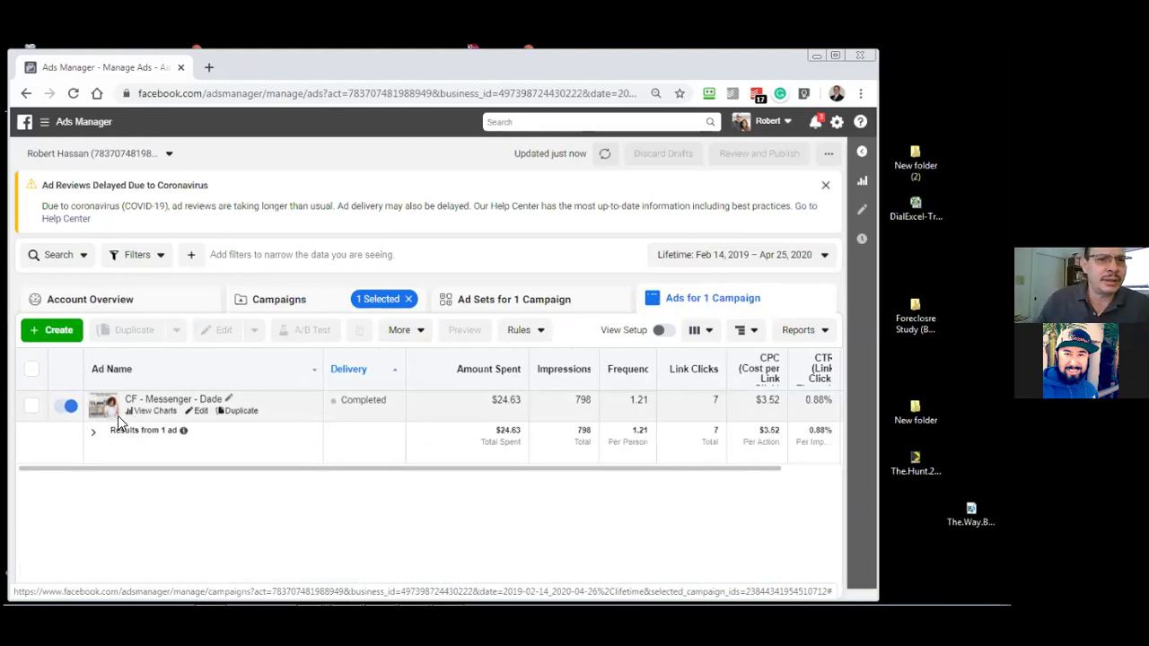
Open the CF - Messenger - Dade ad in the editor and view its settings and preview
left_click(199, 415)
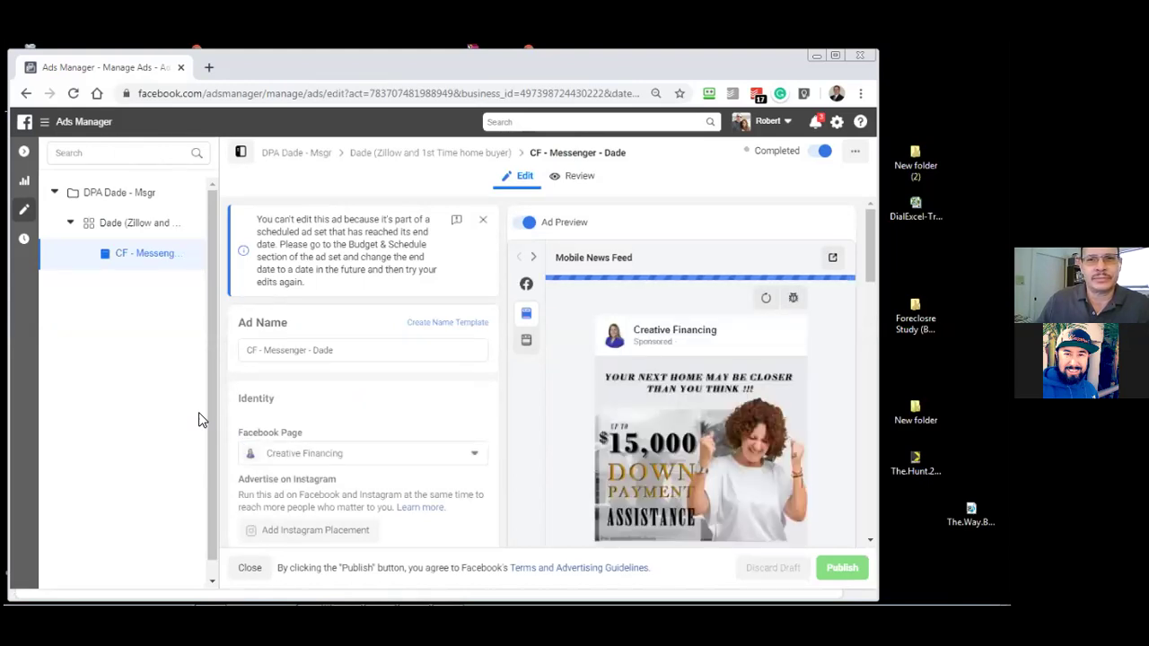
scroll(362, 377, "down", 1)
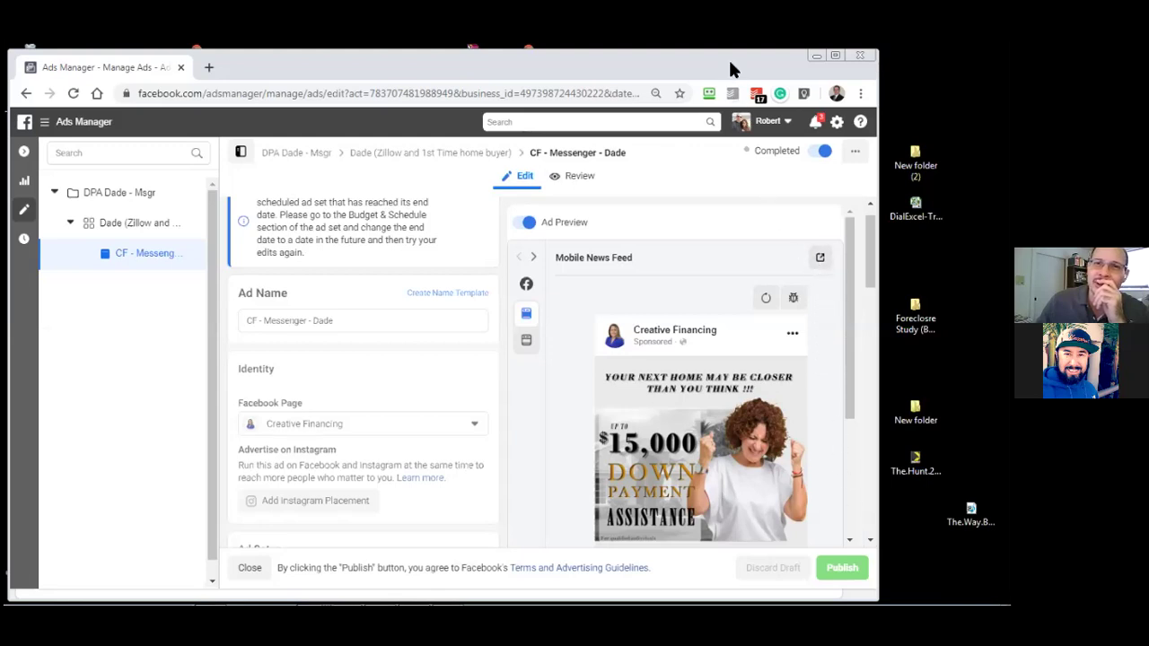
left_click_drag(728, 65, 678, 63)
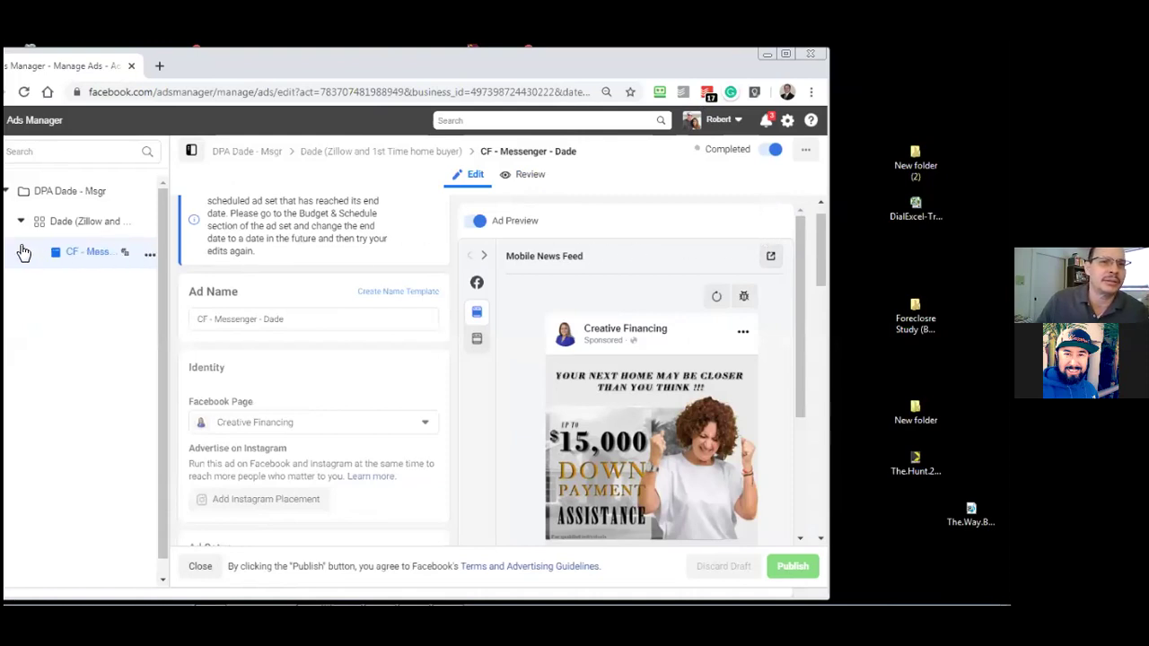
left_click_drag(215, 63, 277, 61)
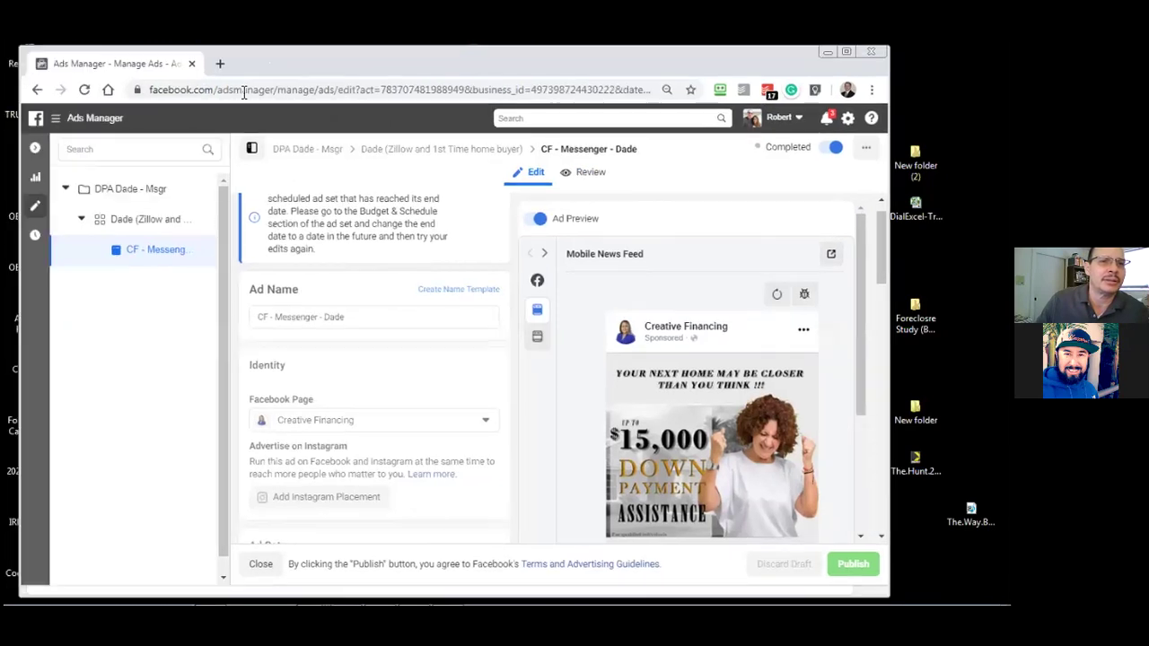
Open the DPA Dade - Msgr campaign's settings and examine its special ad category, campaign details and budget optimization
left_click(115, 194)
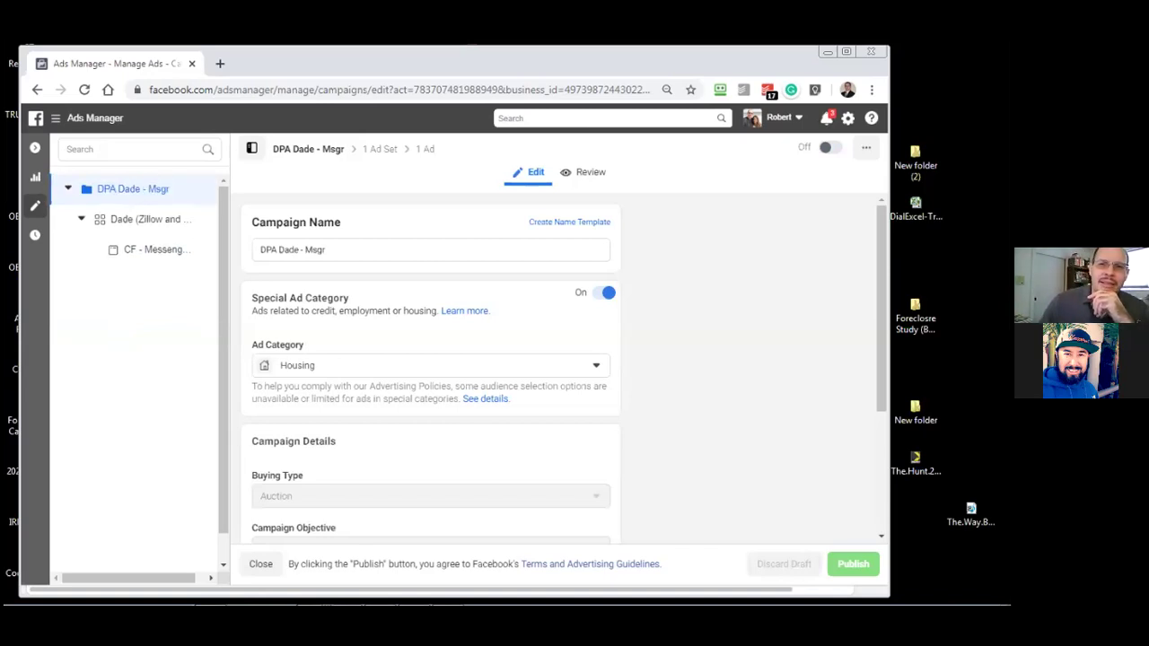
scroll(704, 440, "down", 1)
scroll(704, 440, "down", 2)
scroll(704, 440, "up", 1)
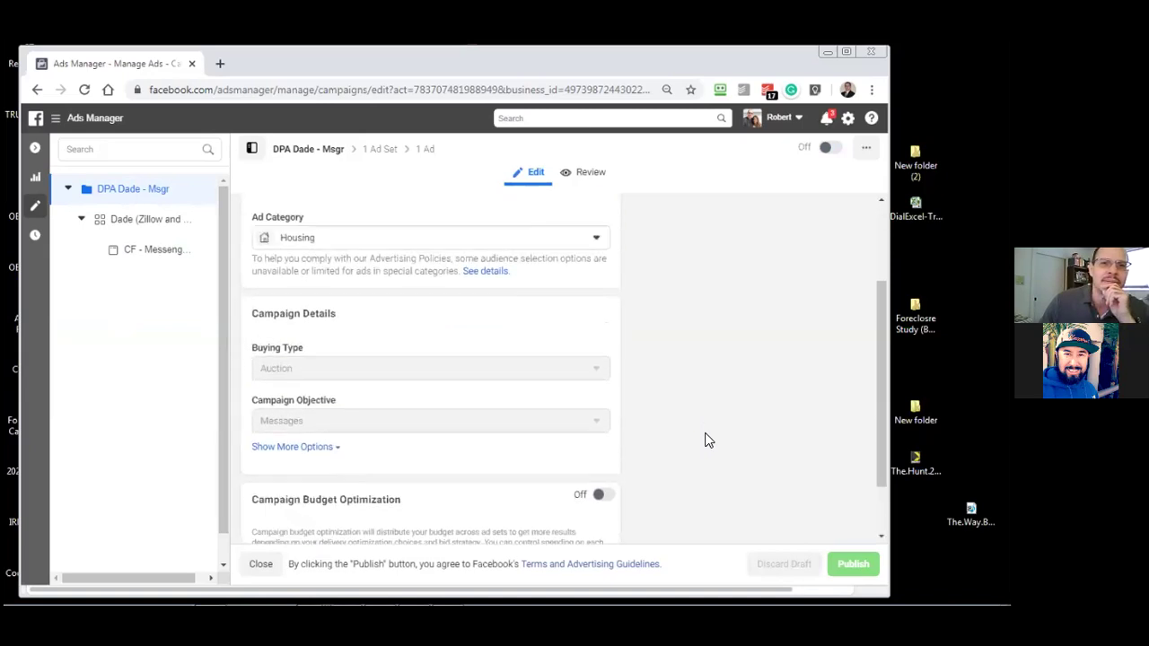
scroll(704, 440, "up", 1)
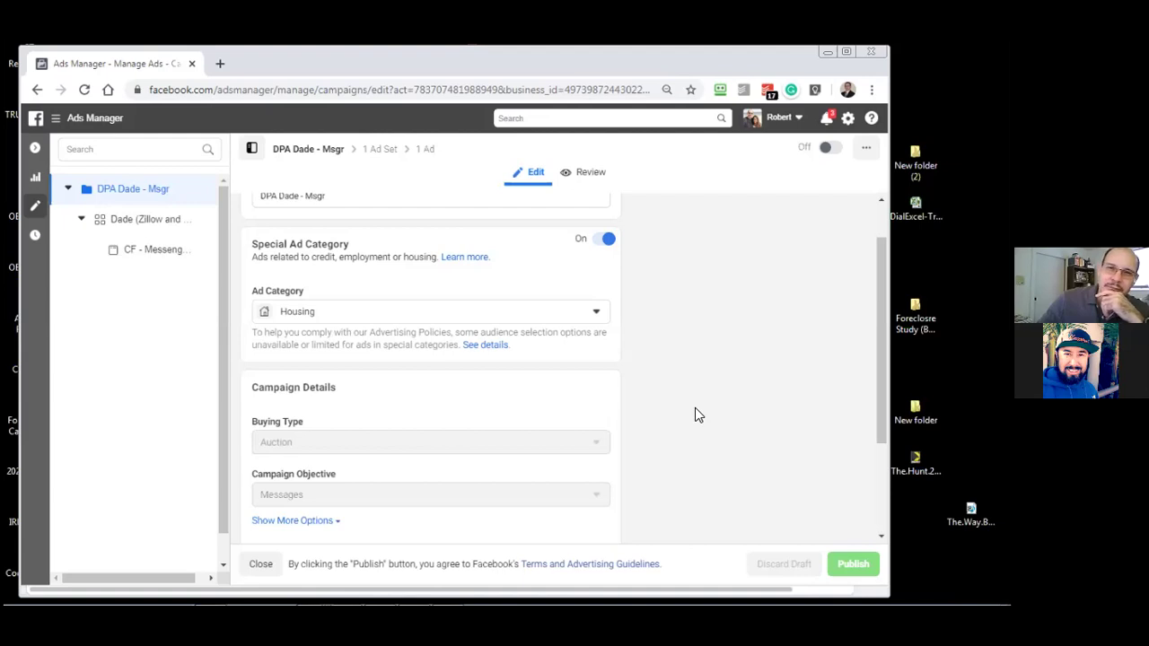
scroll(695, 408, "up", 1)
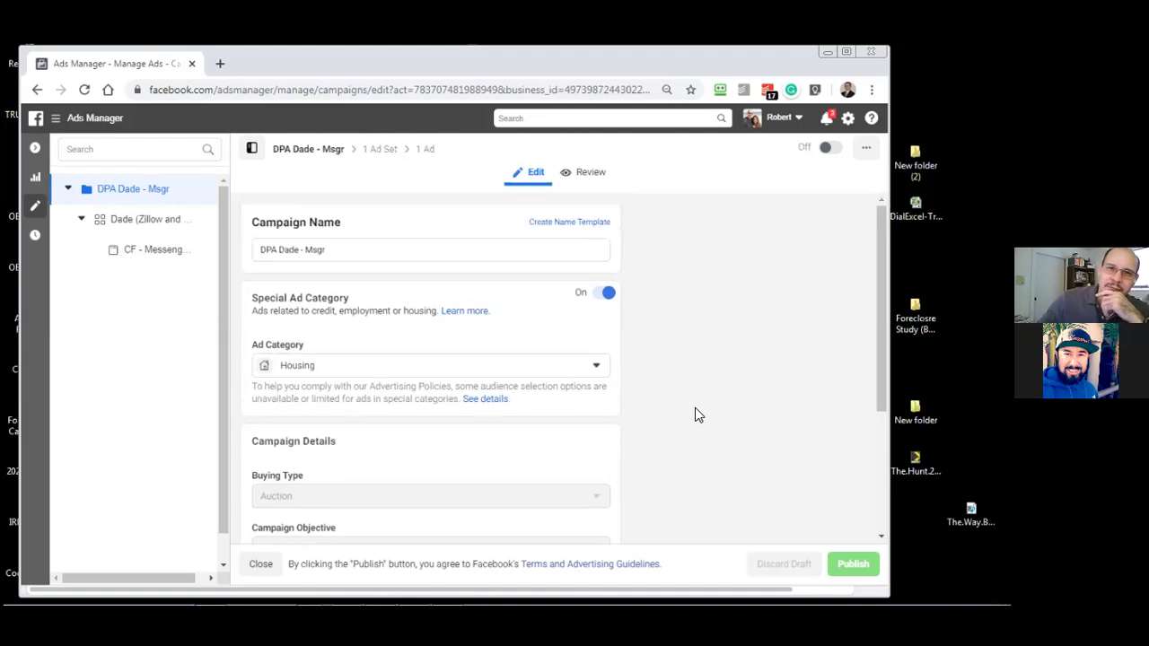
scroll(698, 415, "down", 2)
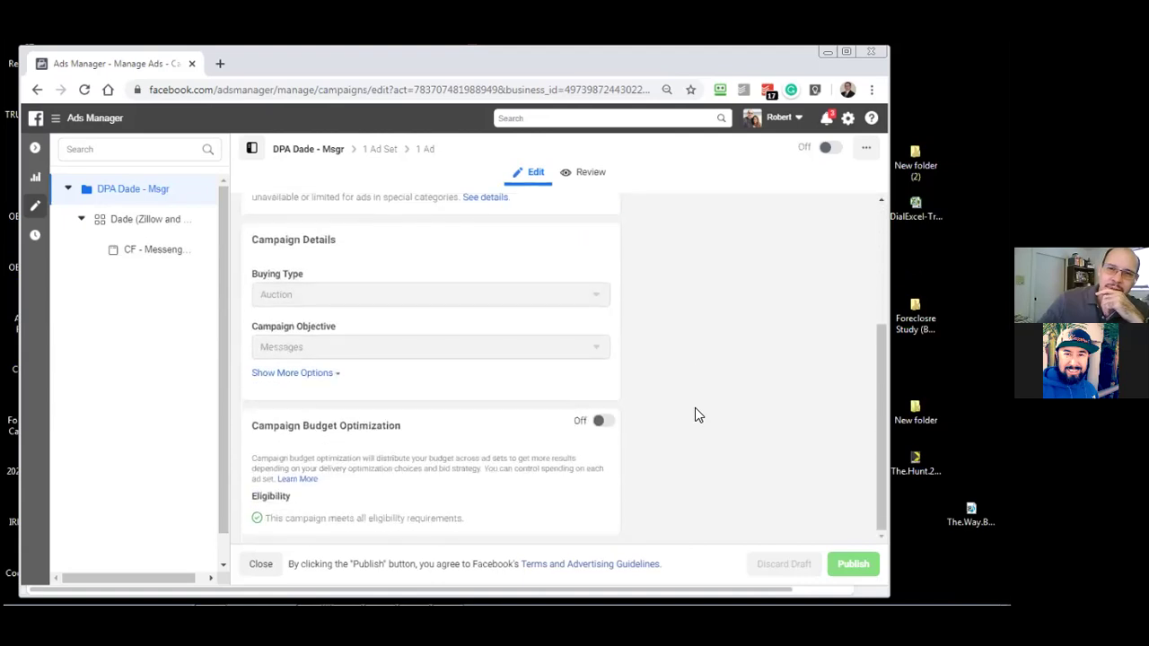
scroll(698, 414, "up", 1)
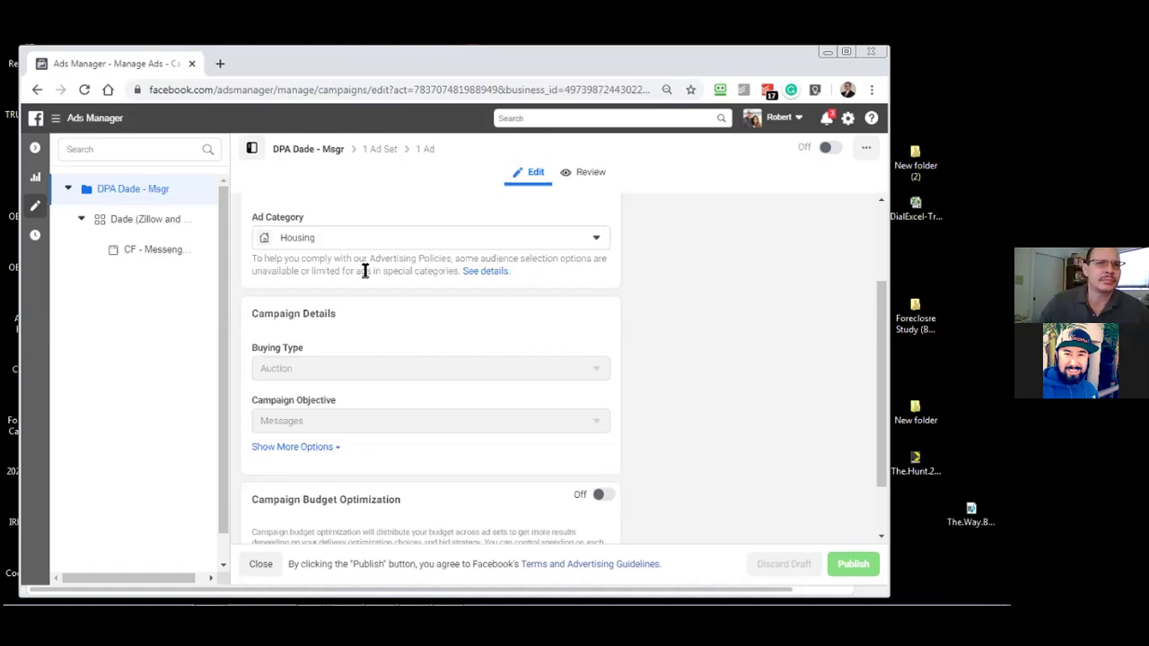
Open the CF - Messenger ad within the DPA Dade - Msgr campaign
left_click(159, 256)
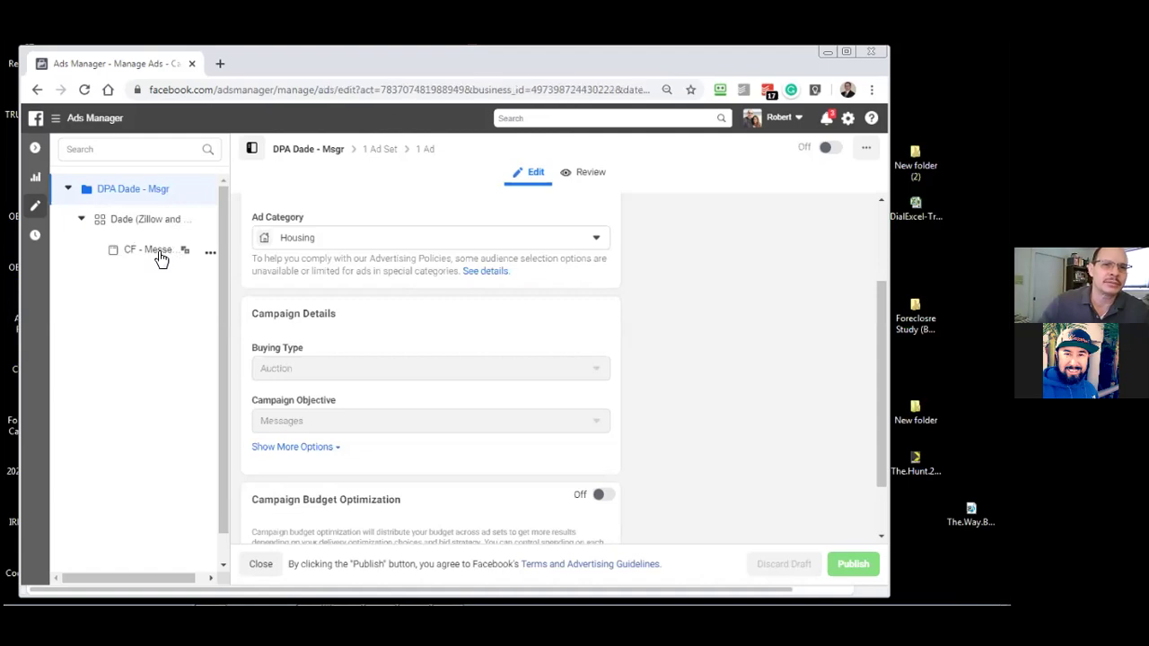